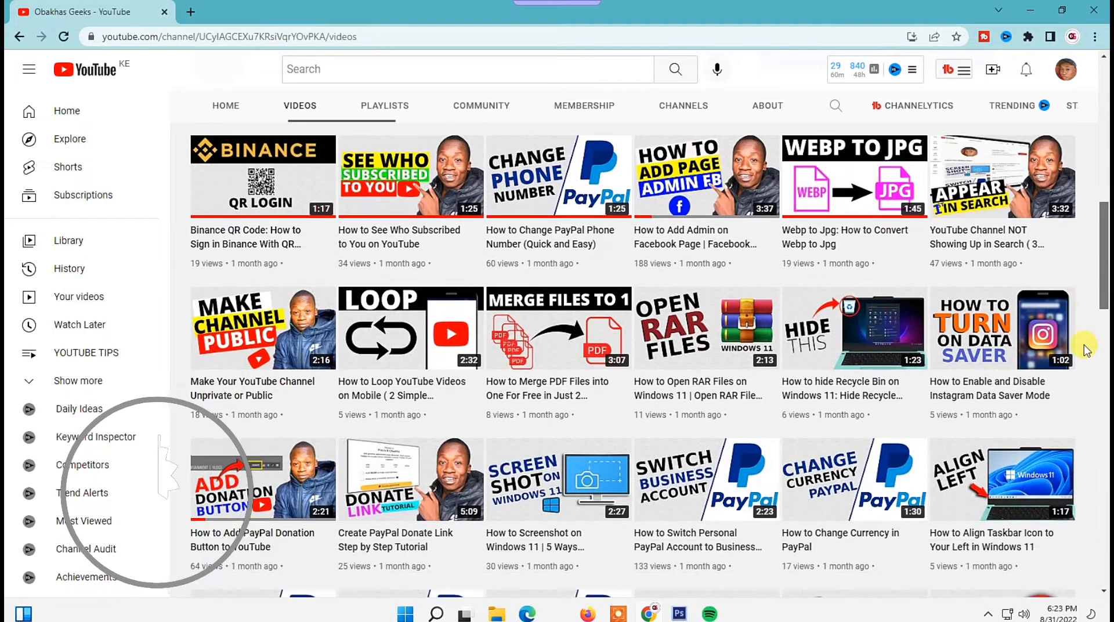
# Look through the uploaded videos on the channel's Videos page
pyautogui.scroll(-5, 1086, 393)
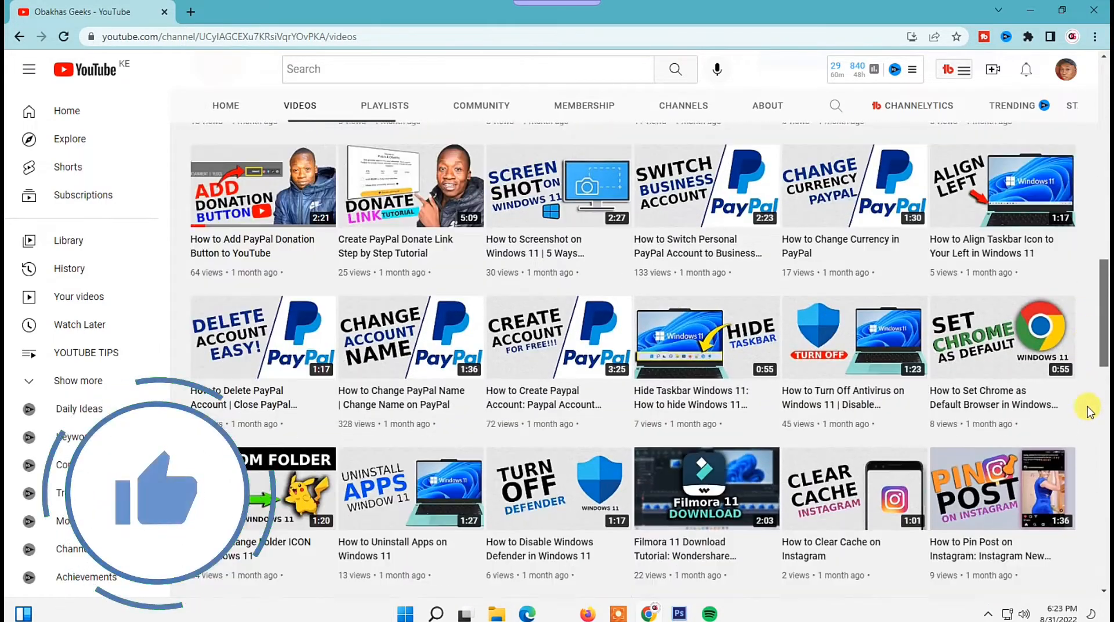
pyautogui.scroll(-1, 1094, 450)
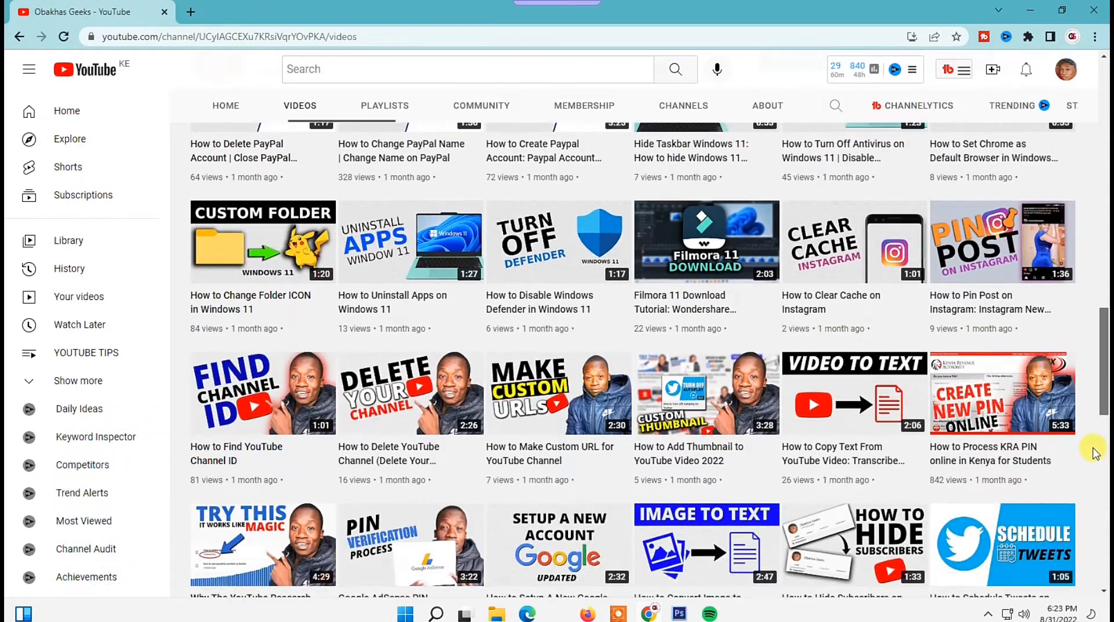
pyautogui.scroll(-1, 1094, 452)
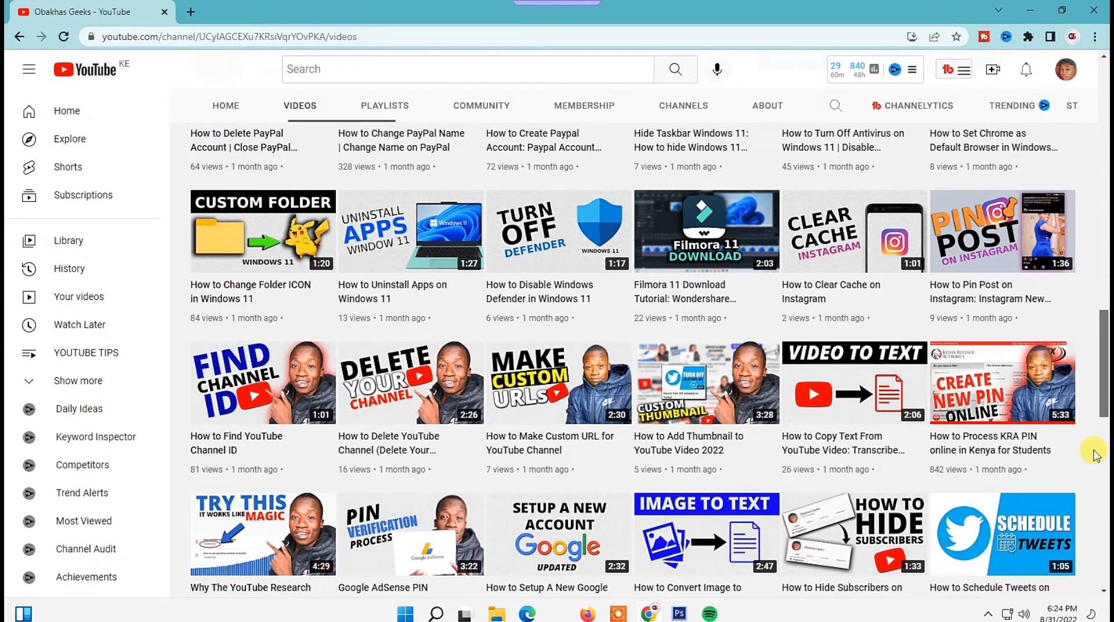
pyautogui.scroll(-4, 1094, 458)
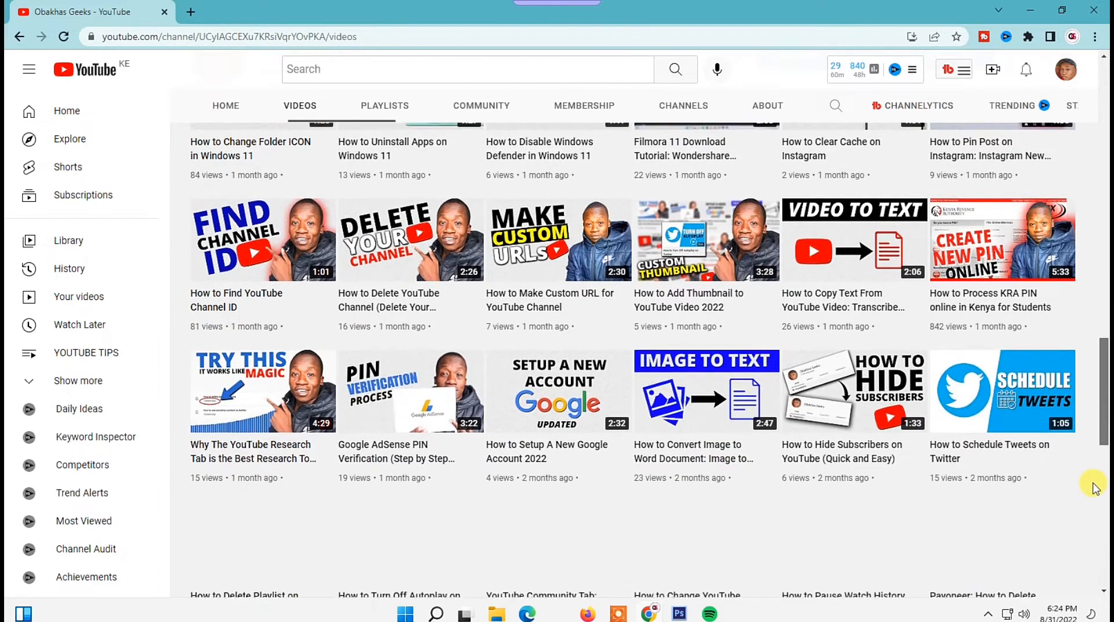
pyautogui.scroll(3, 1094, 482)
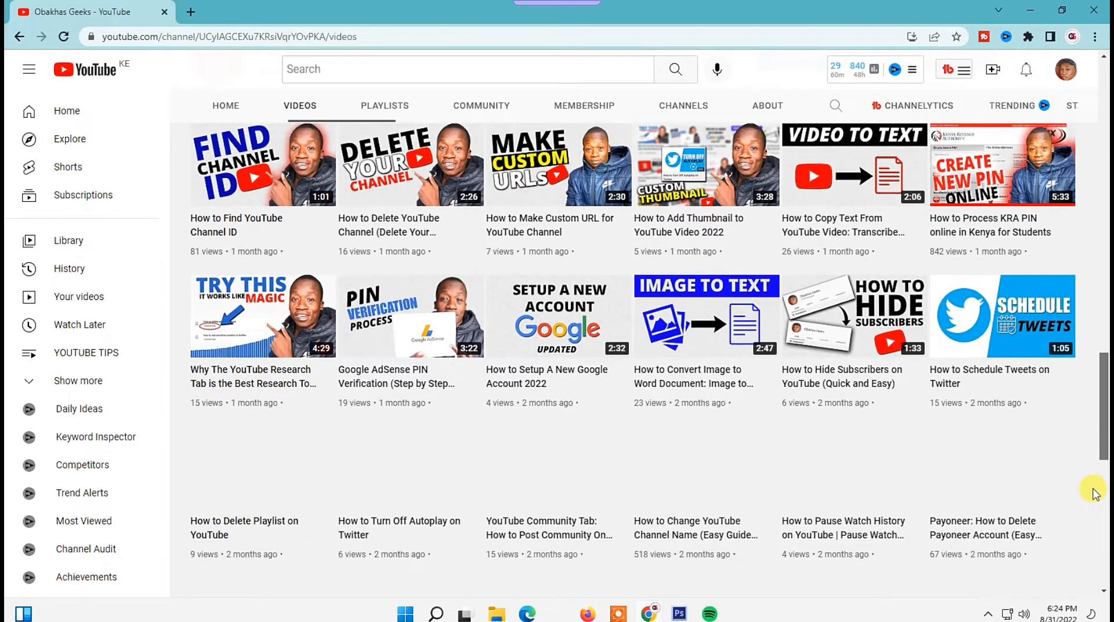
pyautogui.scroll(4, 1095, 470)
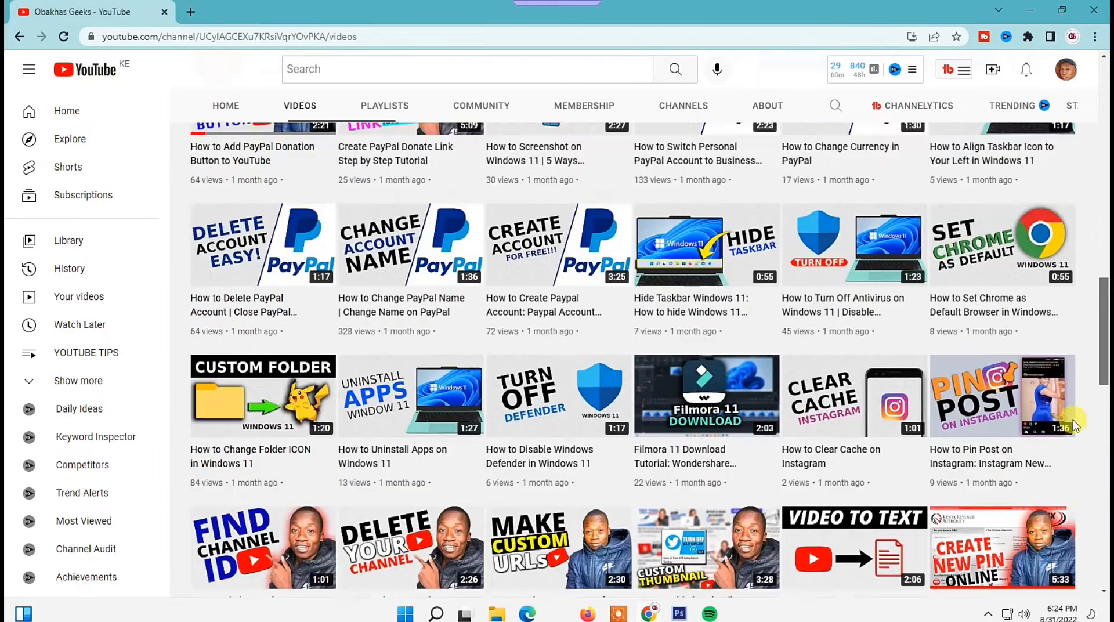
pyautogui.scroll(-5, 1080, 444)
pyautogui.moveTo(1093, 475); pyautogui.dragTo(1103, 529)
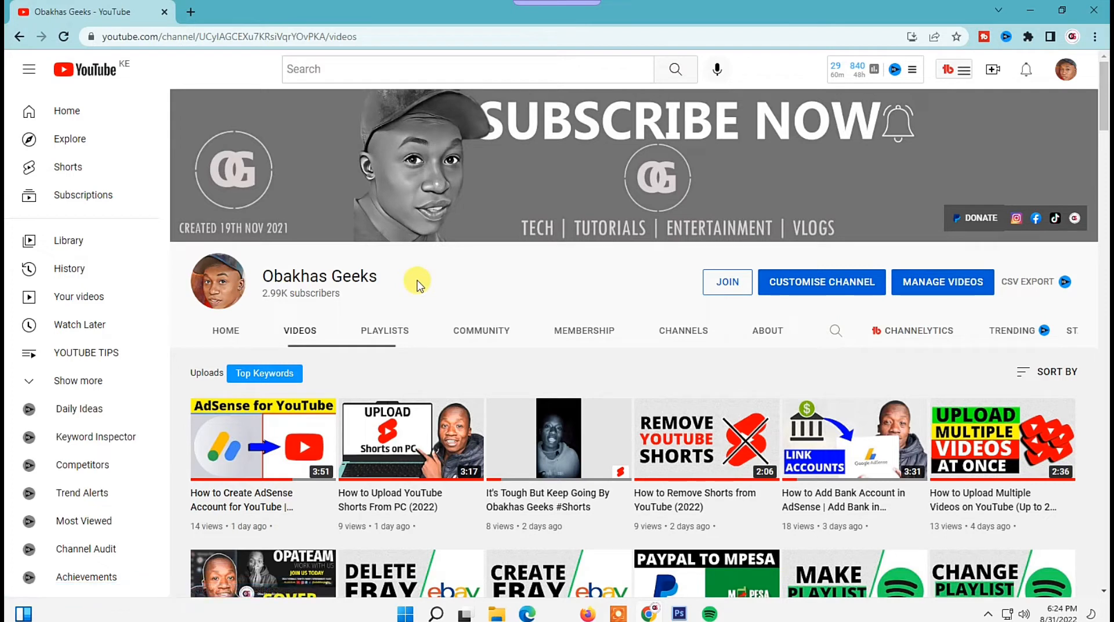
# Open YouTube Studio for the channel and show its list of uploaded content
pyautogui.click(1066, 71)
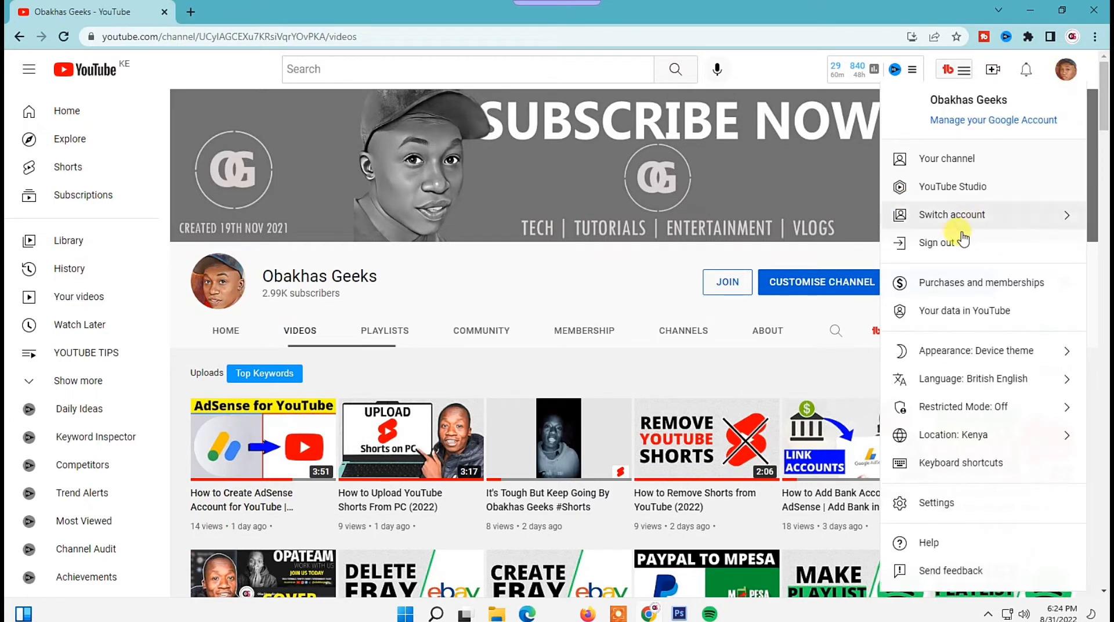
pyautogui.click(958, 190)
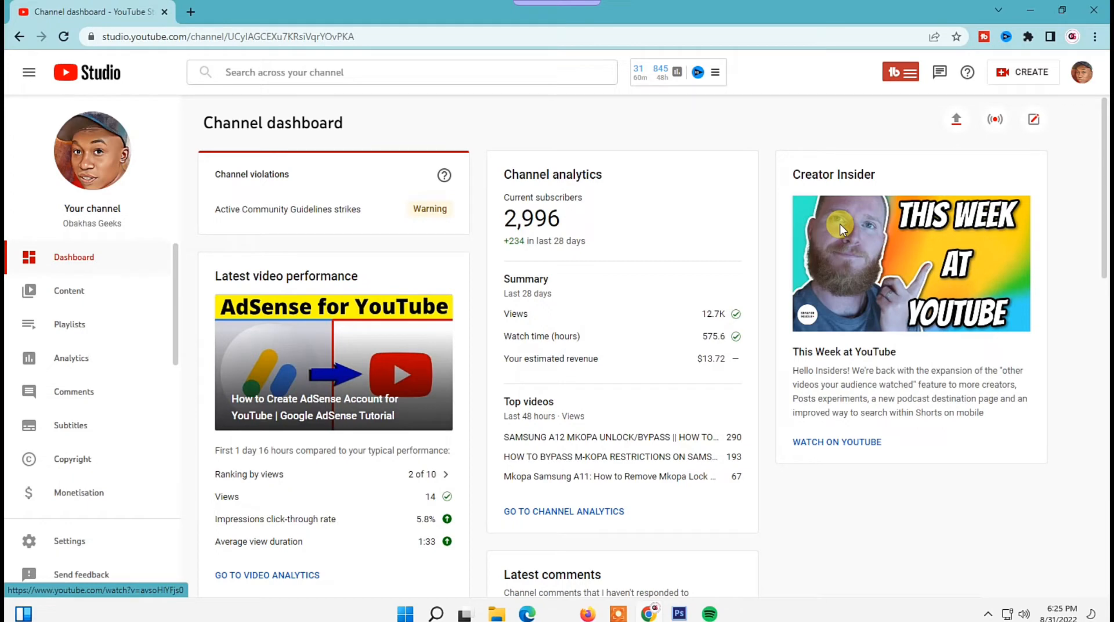
pyautogui.click(70, 301)
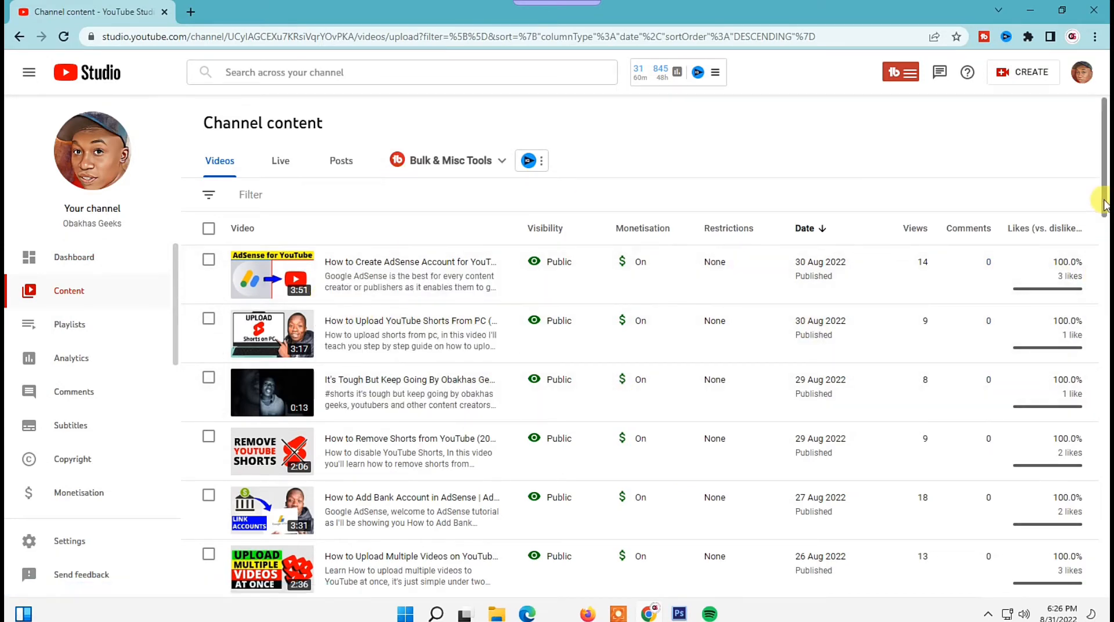
# Open the details of the Facebook cover photo design video and bring up its End screen editor
pyautogui.moveTo(1104, 204); pyautogui.dragTo(1105, 297)
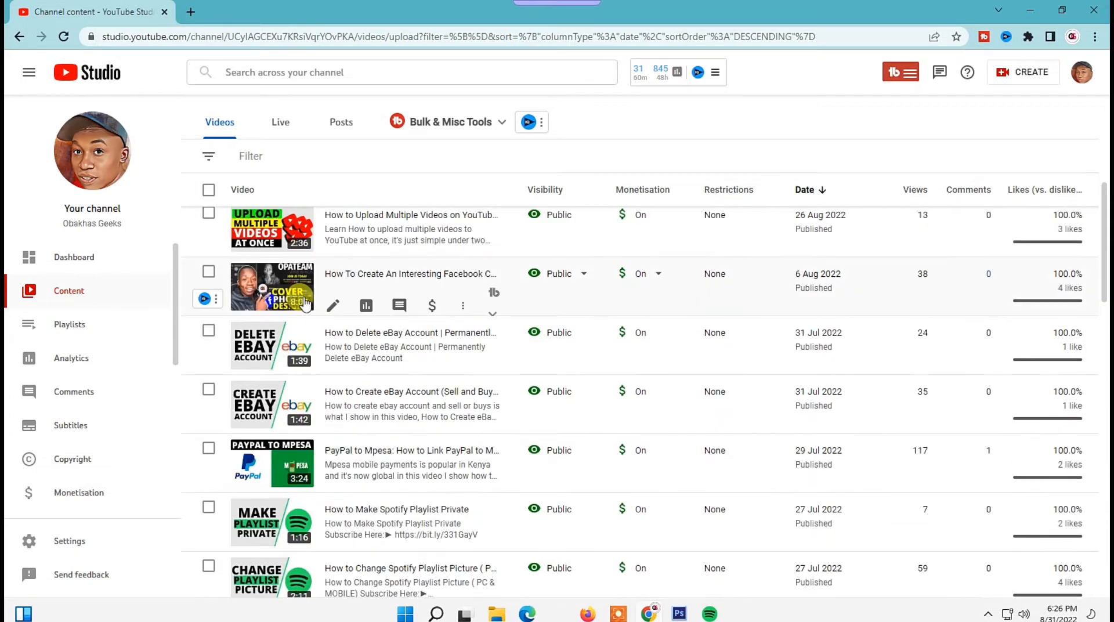
pyautogui.click(333, 305)
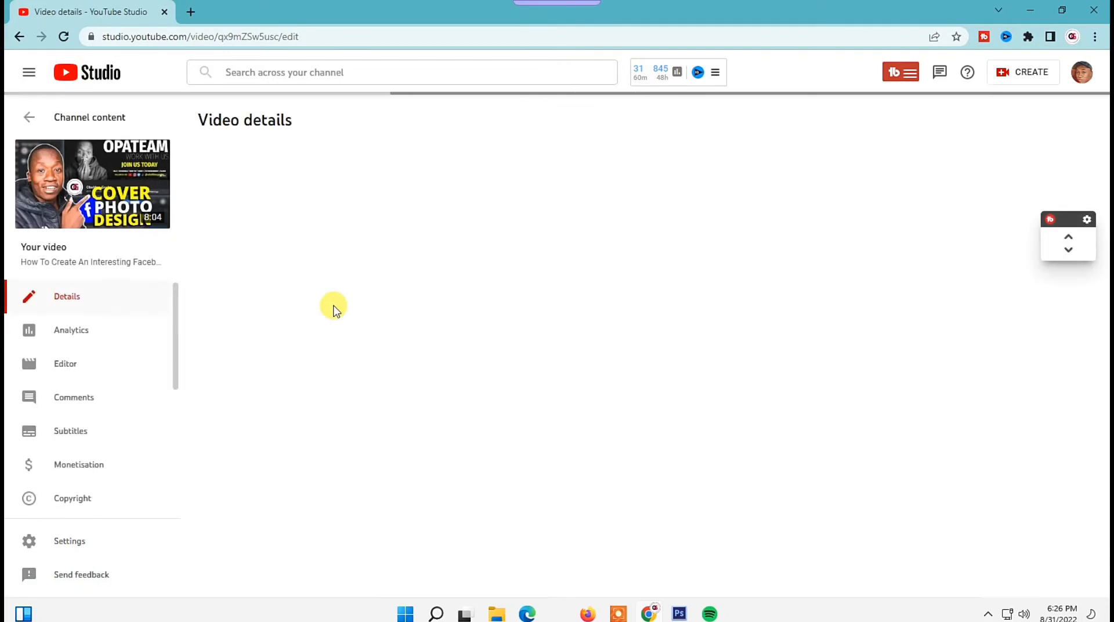
pyautogui.moveTo(1105, 163); pyautogui.dragTo(1103, 220)
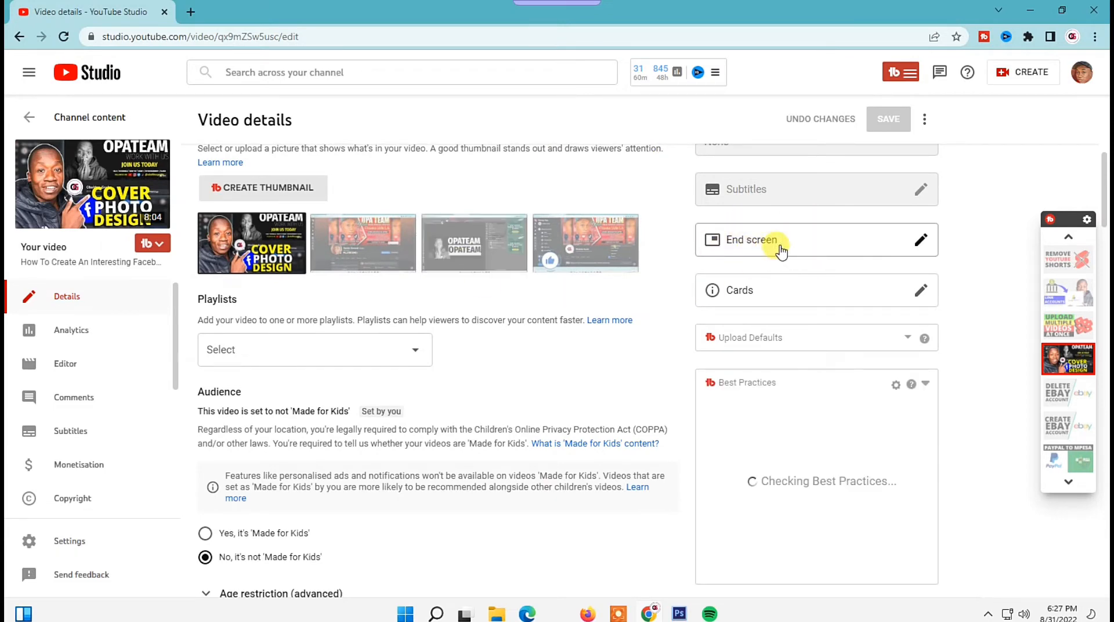
pyautogui.click(781, 251)
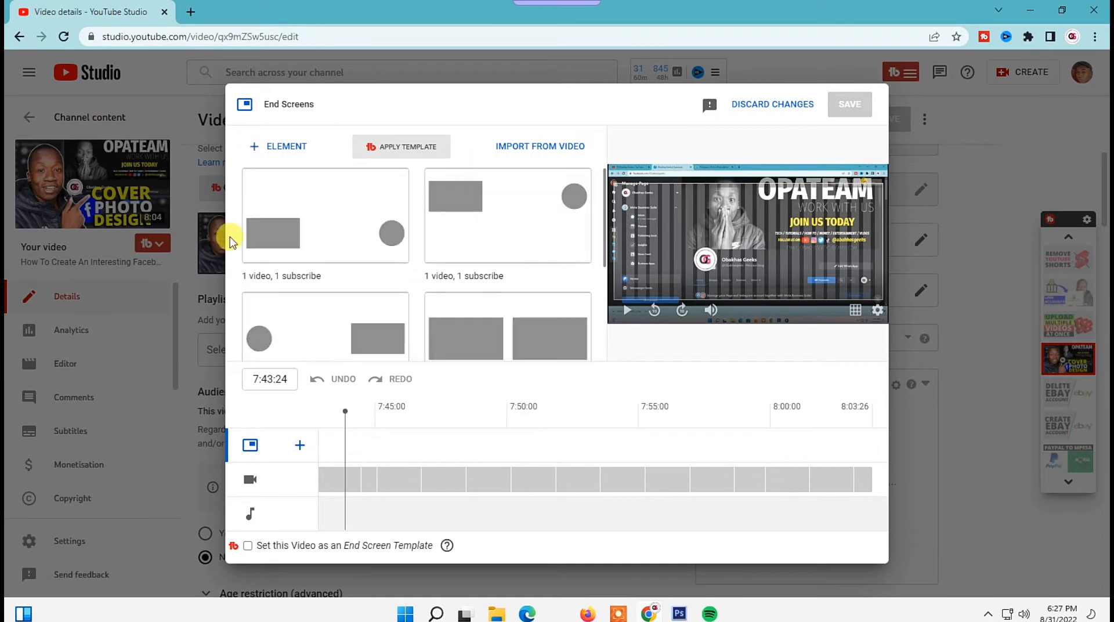
# Apply the end screen layout with 1 video, 1 playlist and 1 subscribe element
pyautogui.scroll(-3, 319, 269)
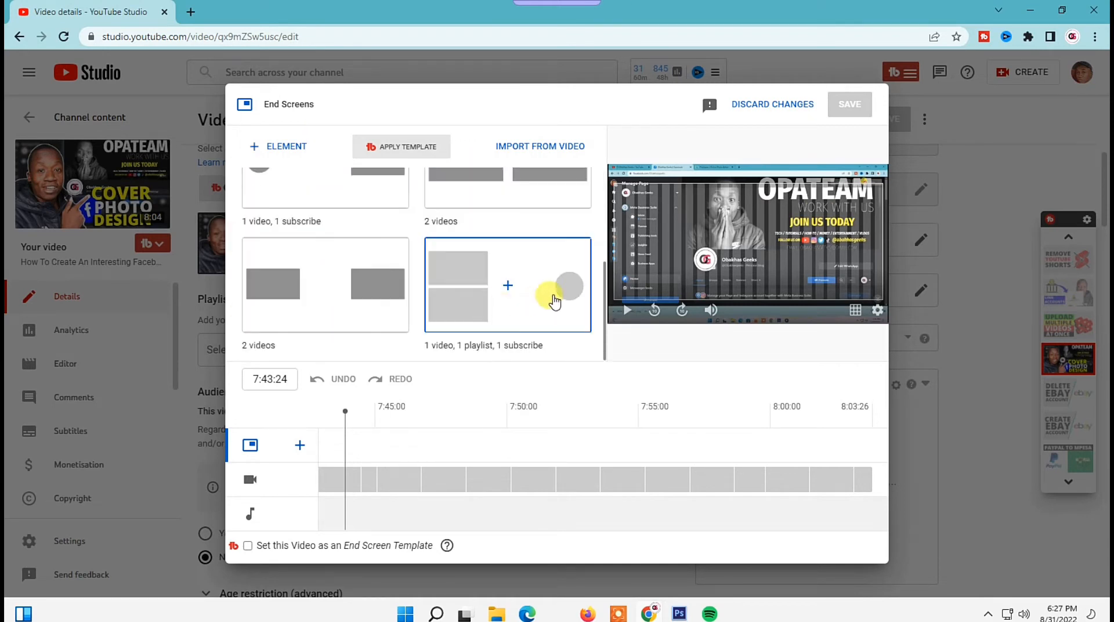
pyautogui.moveTo(603, 323); pyautogui.dragTo(604, 290)
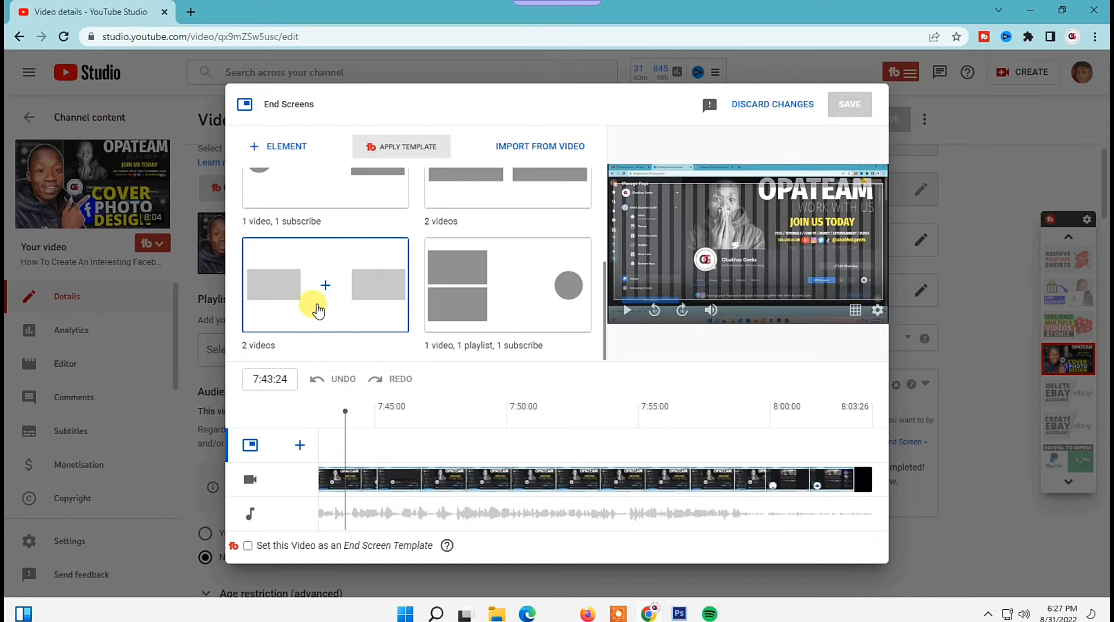
pyautogui.scroll(1, 318, 309)
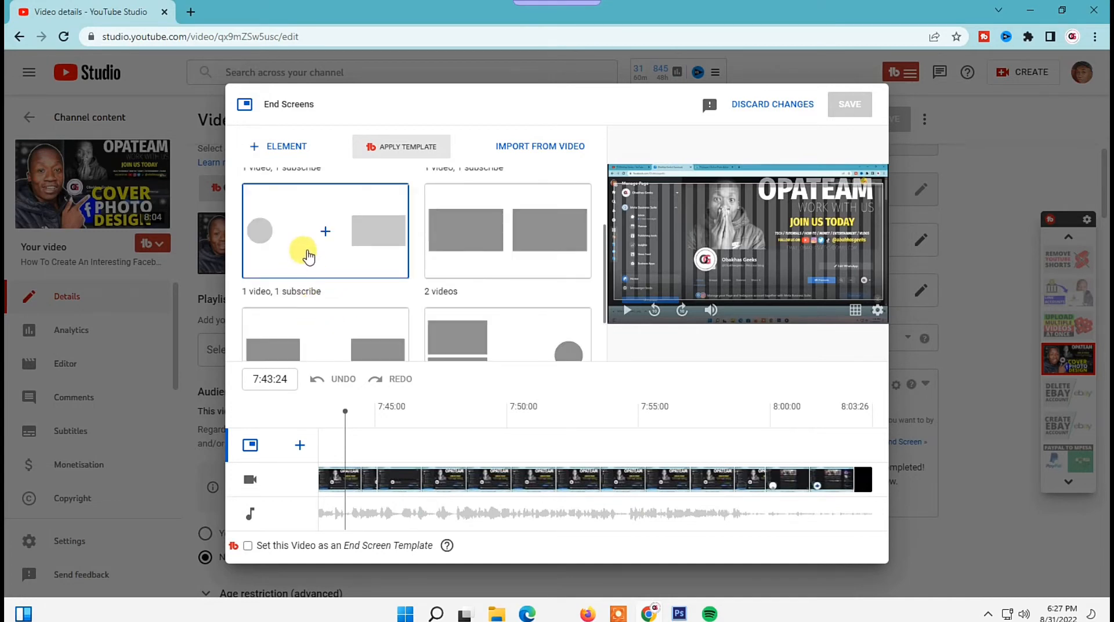
pyautogui.scroll(-1, 511, 278)
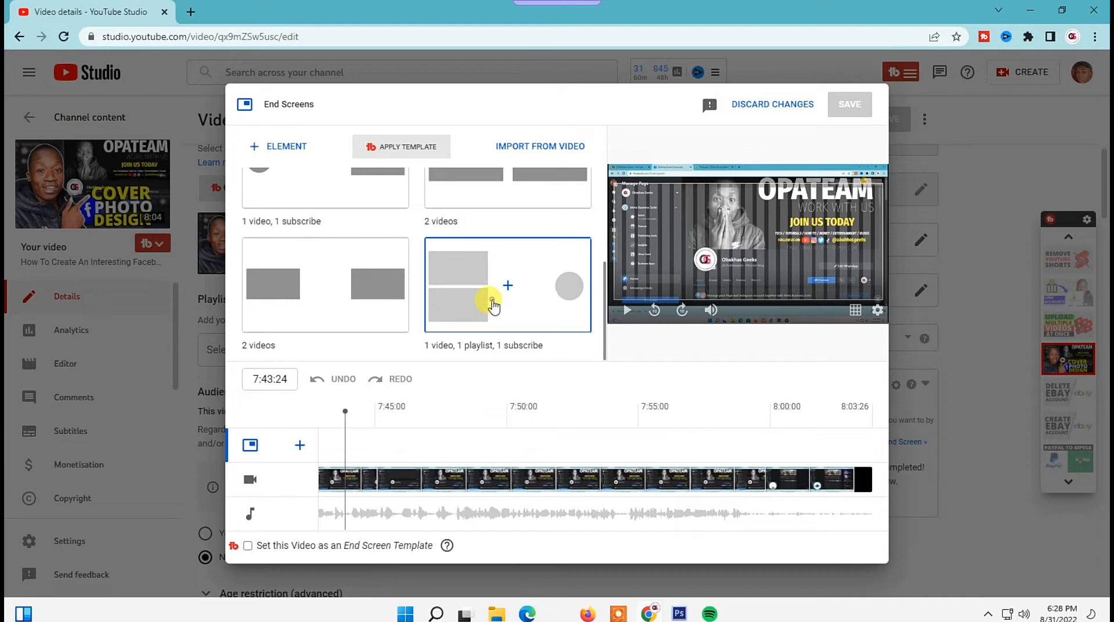
pyautogui.click(492, 306)
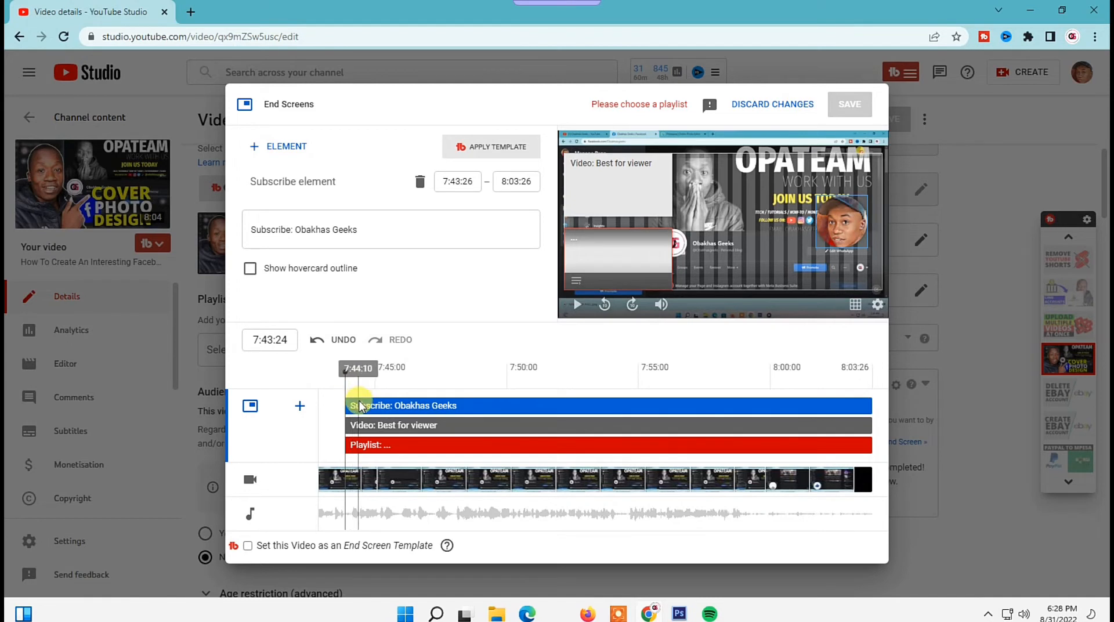
pyautogui.moveTo(345, 386)
pyautogui.mouseDown()
pyautogui.moveTo(443, 375)
pyautogui.moveTo(870, 373)
pyautogui.moveTo(552, 368)
pyautogui.moveTo(345, 385)
pyautogui.mouseUp()
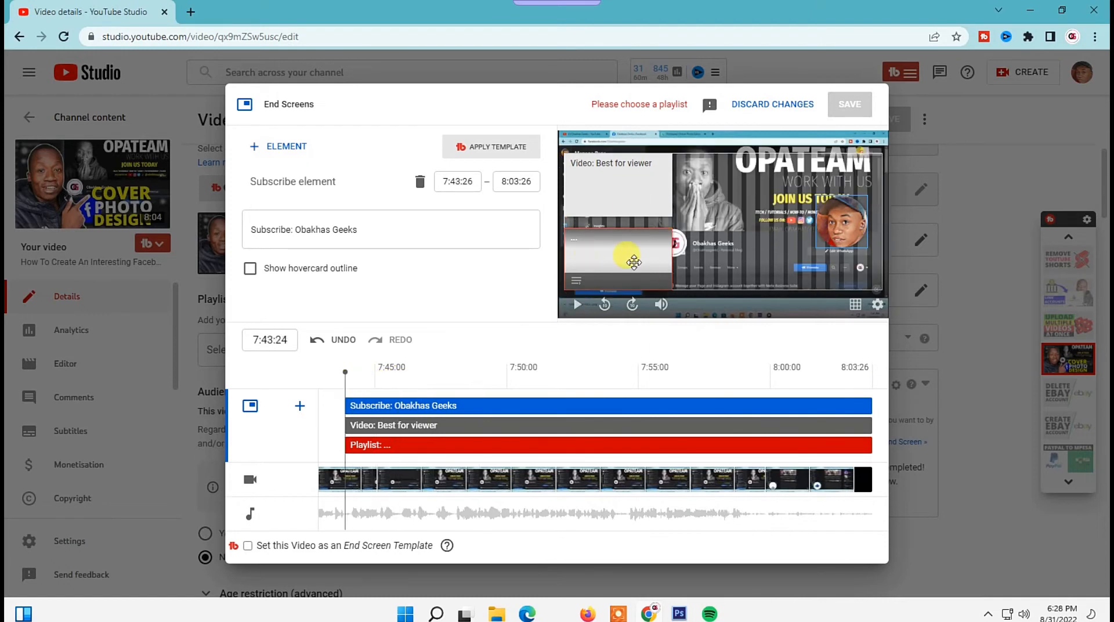
# Set the end screen's video element to the specific video "How to Upload YouTube Shorts From PC (2022)"
pyautogui.click(605, 193)
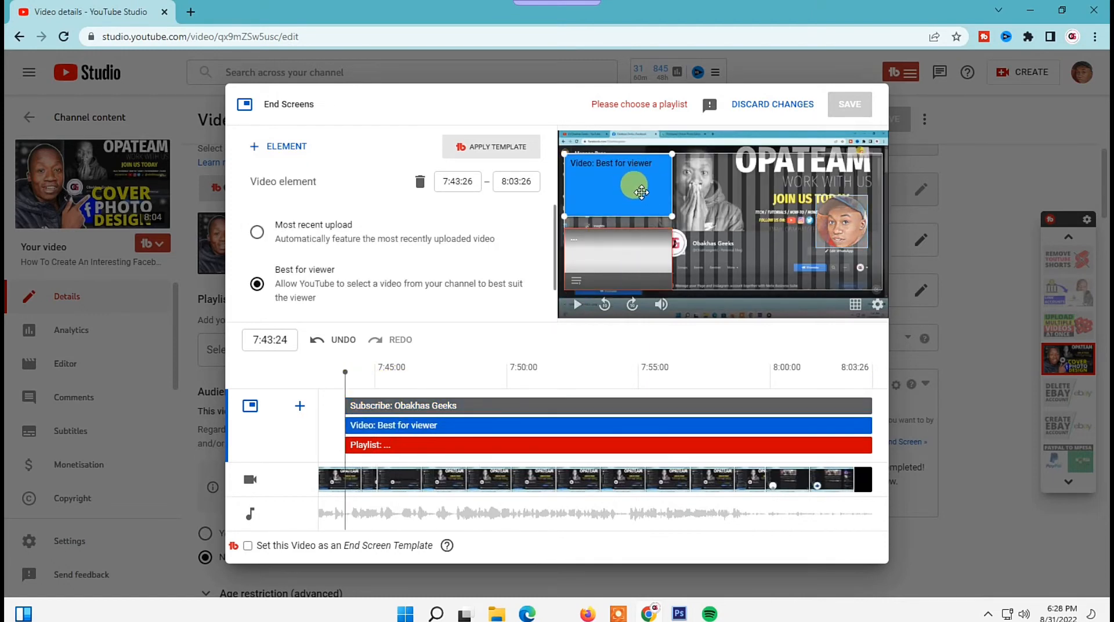
pyautogui.click(257, 233)
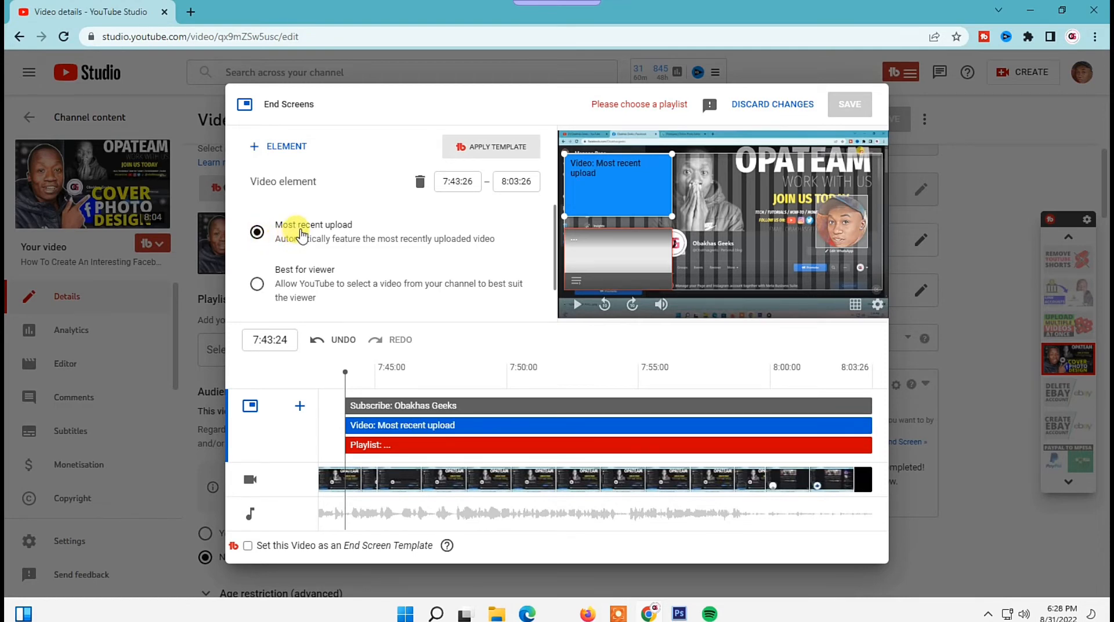
pyautogui.click(368, 271)
pyautogui.scroll(-1, 357, 243)
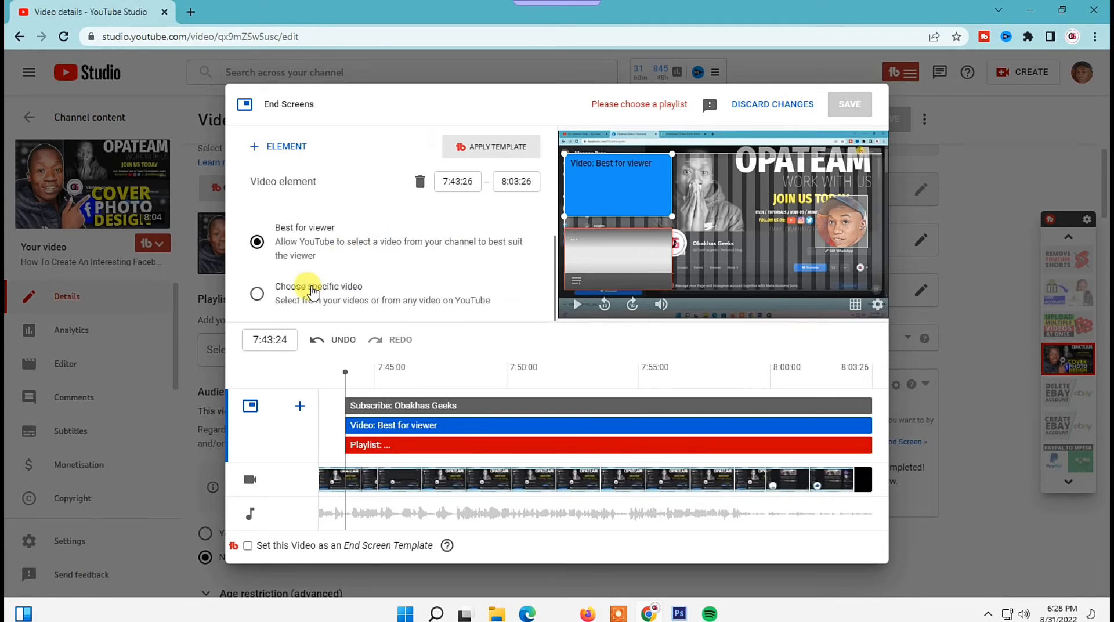
pyautogui.click(256, 293)
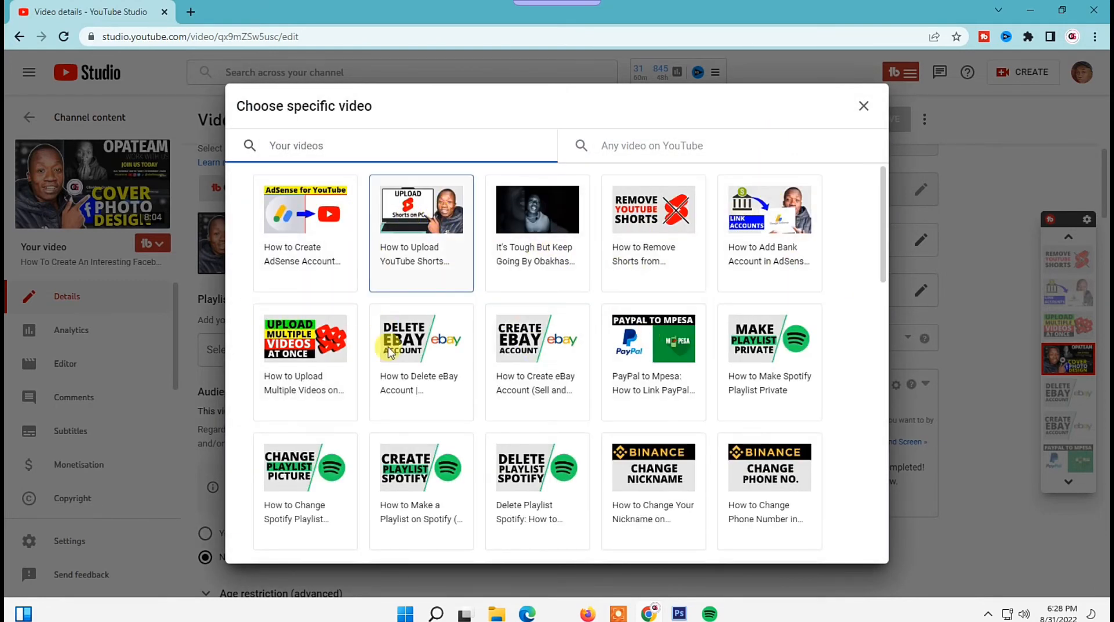
pyautogui.click(411, 233)
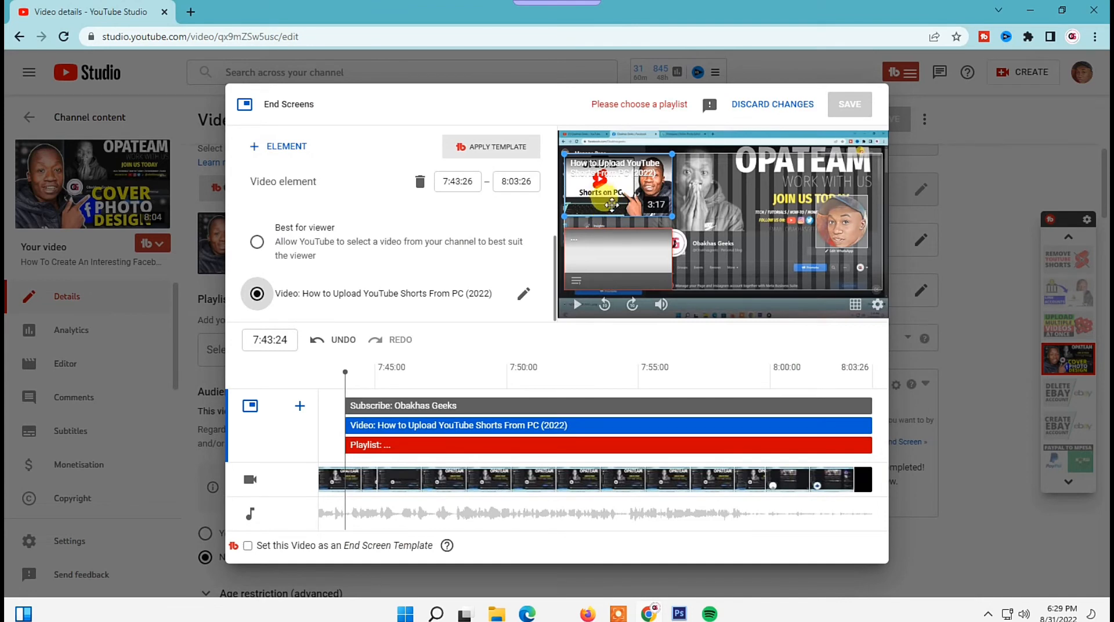
# Assign the YOUTUBE TIPS playlist to the end screen's playlist element
pyautogui.click(615, 257)
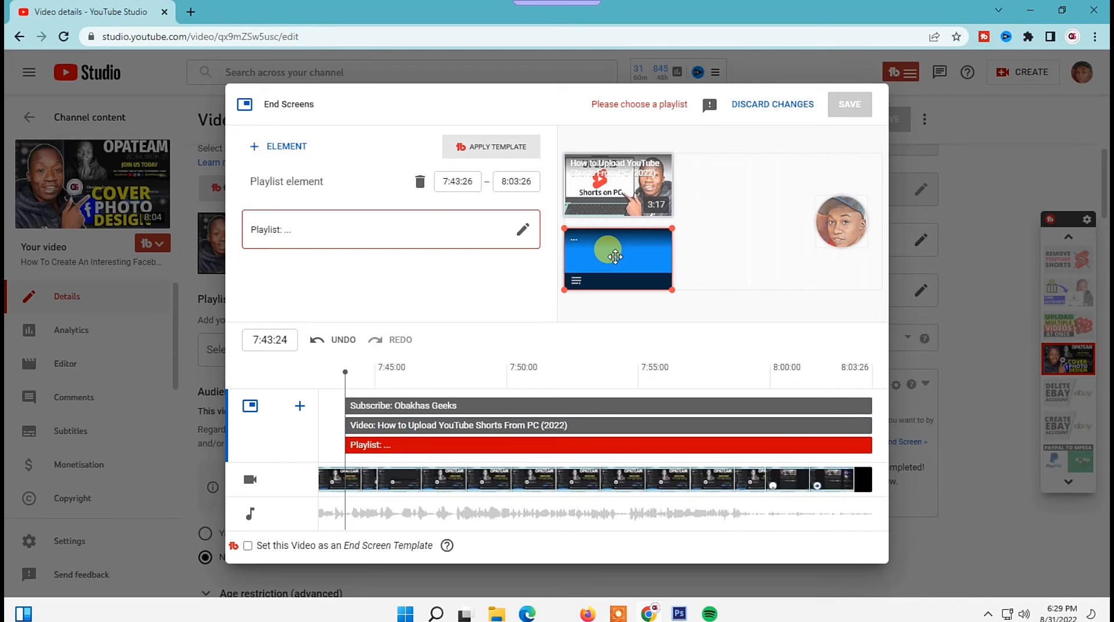
pyautogui.click(302, 229)
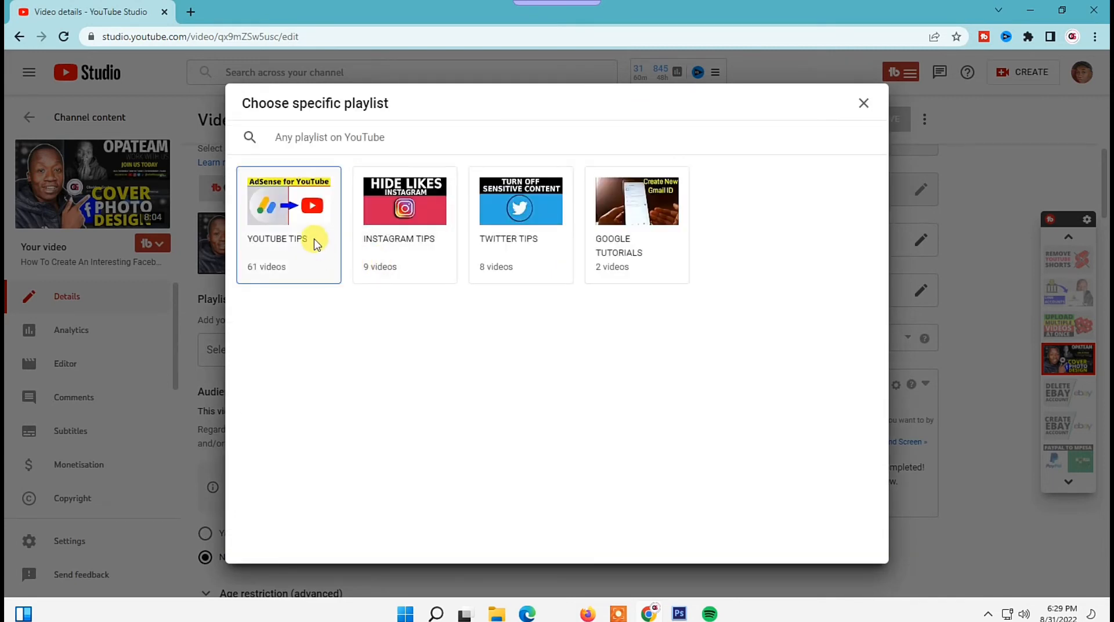
pyautogui.click(317, 244)
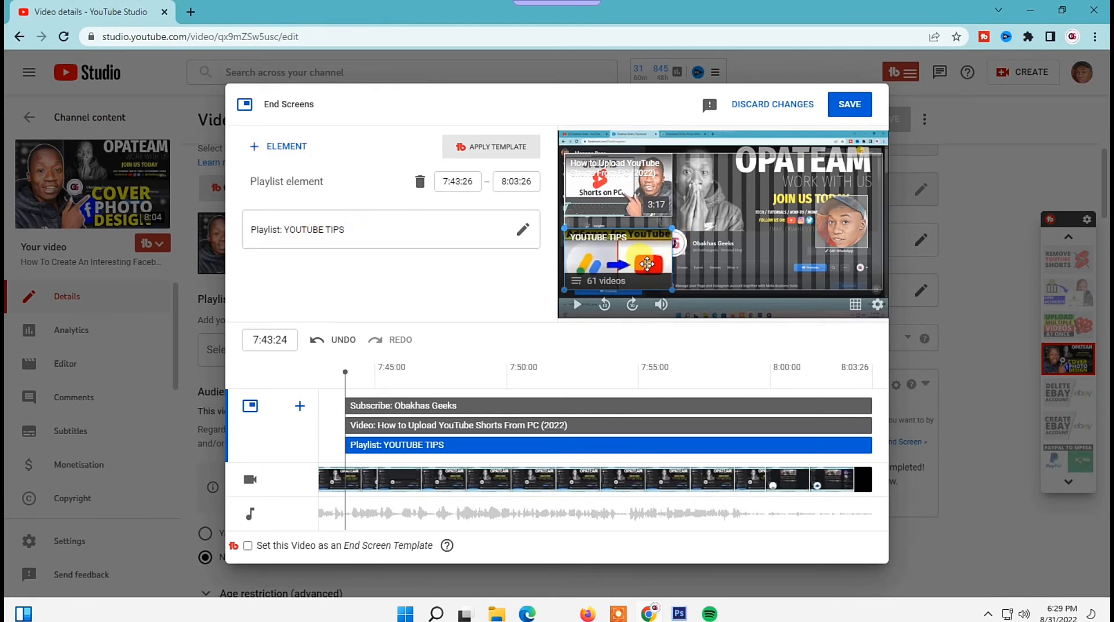
# Place the subscribe element at the frame's left and the video and playlist at its right, and start all three at 7:58:26
pyautogui.moveTo(848, 256); pyautogui.dragTo(635, 253)
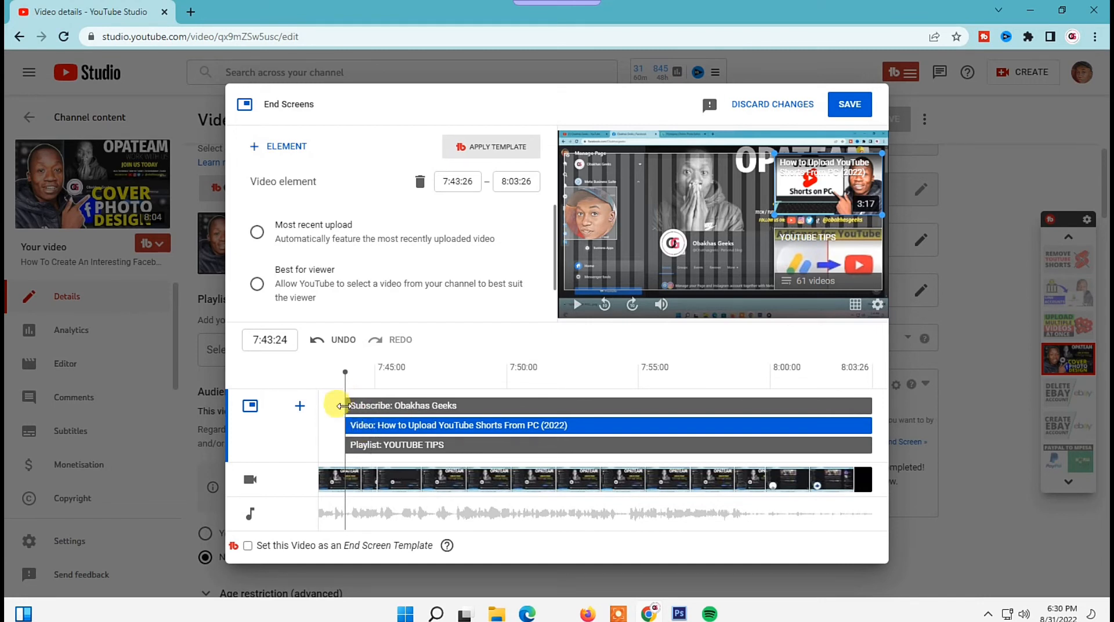
pyautogui.moveTo(343, 405); pyautogui.dragTo(712, 403)
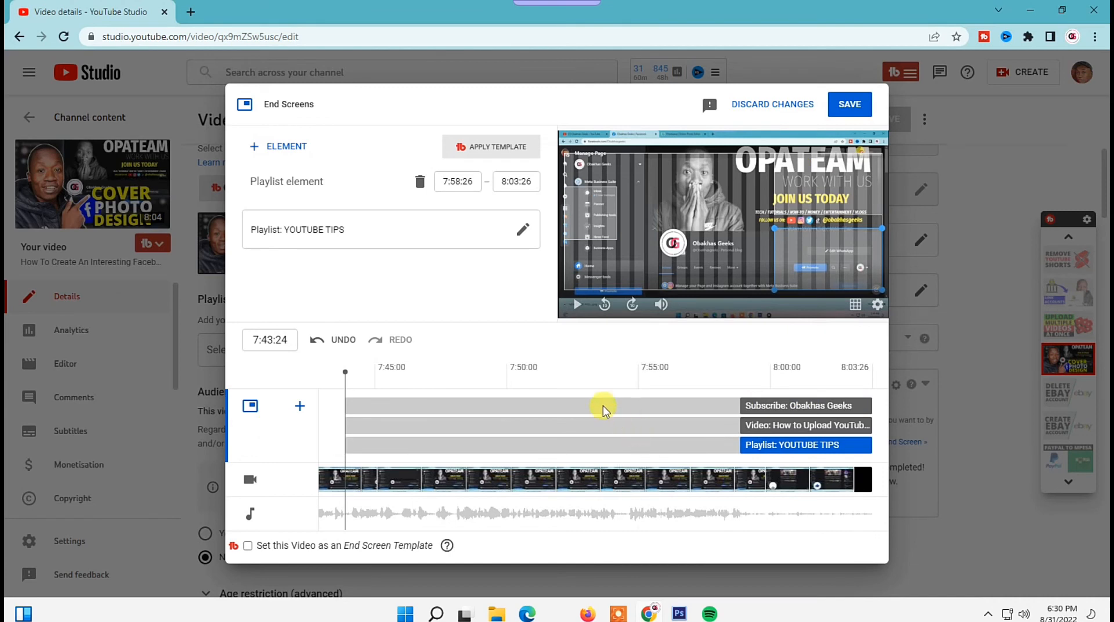
# Try staggering the elements by shifting the subscribe element to 7:50:00–7:55:00 and the video element earlier on the timeline
pyautogui.moveTo(806, 406); pyautogui.dragTo(575, 402)
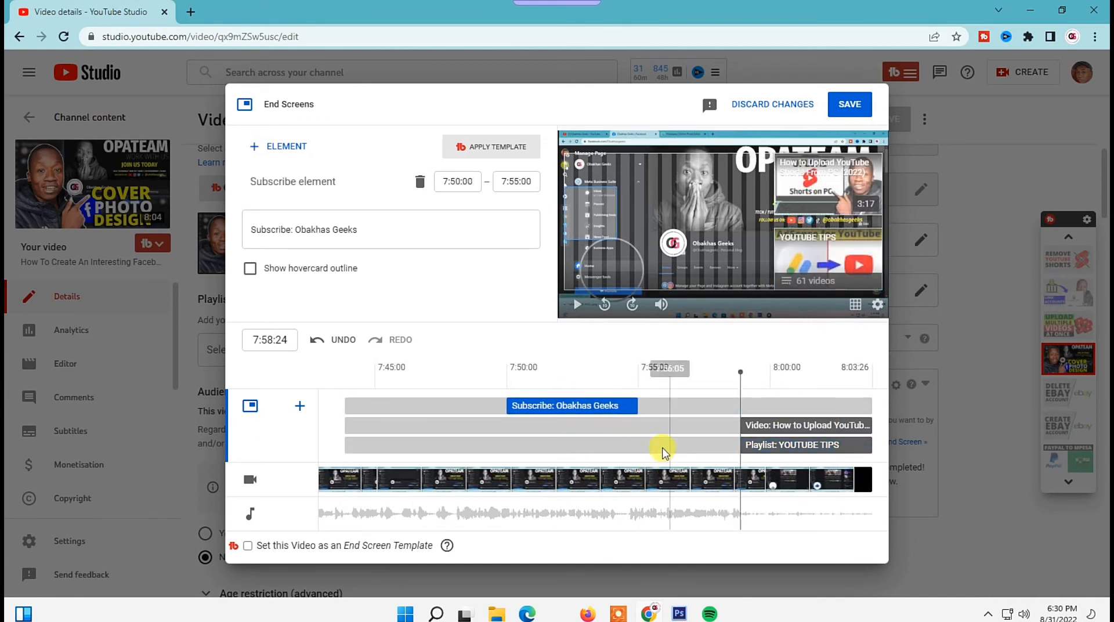
pyautogui.moveTo(777, 424); pyautogui.dragTo(626, 425)
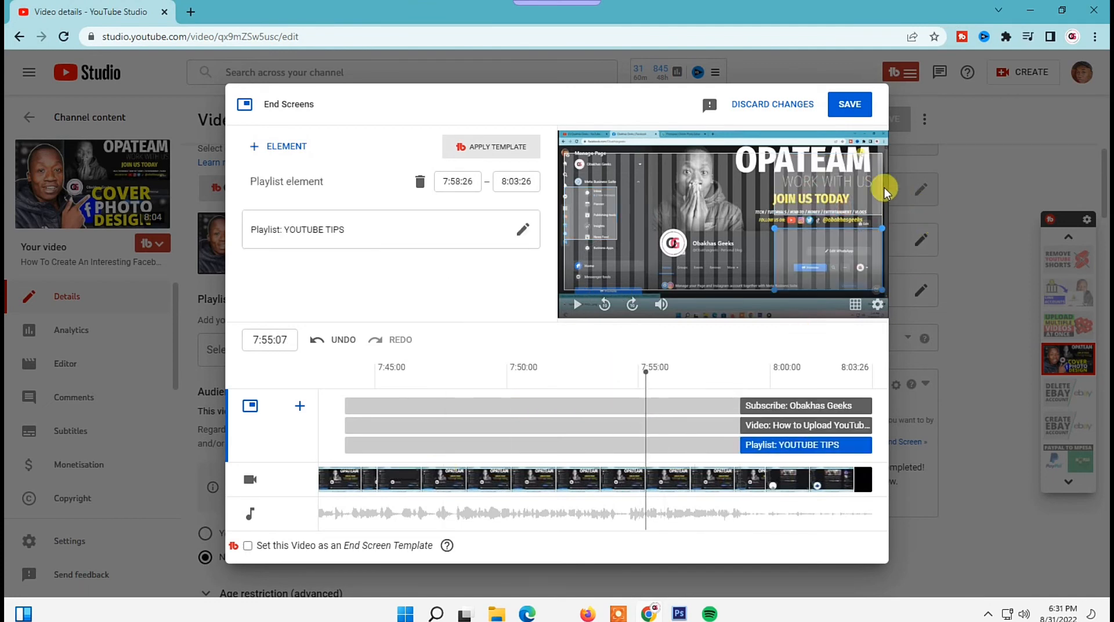
# Save the video's end screen
pyautogui.click(846, 107)
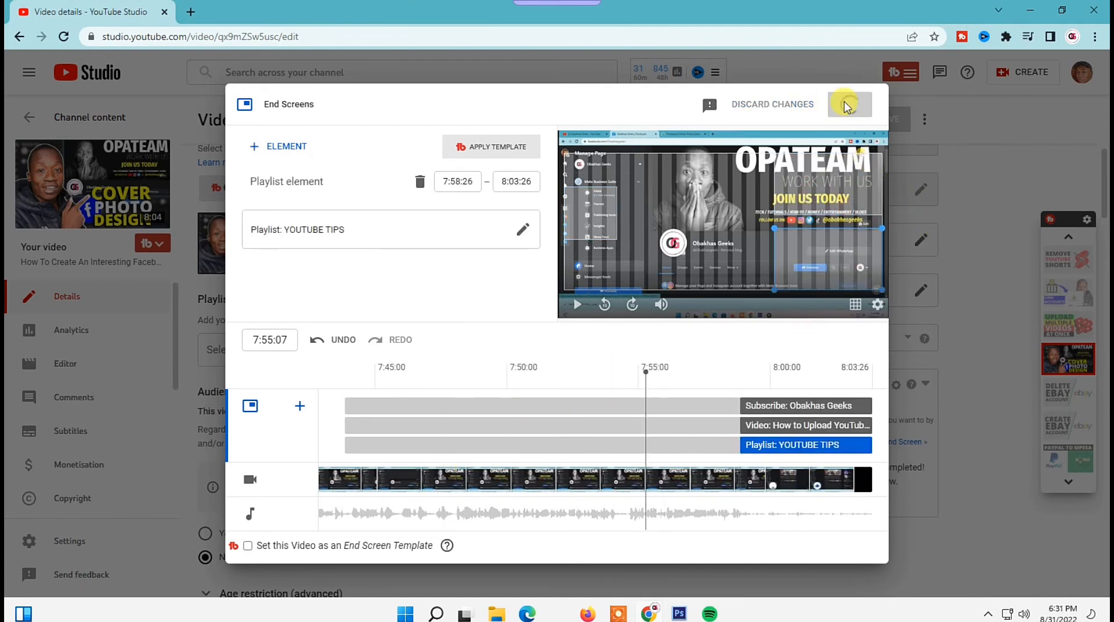